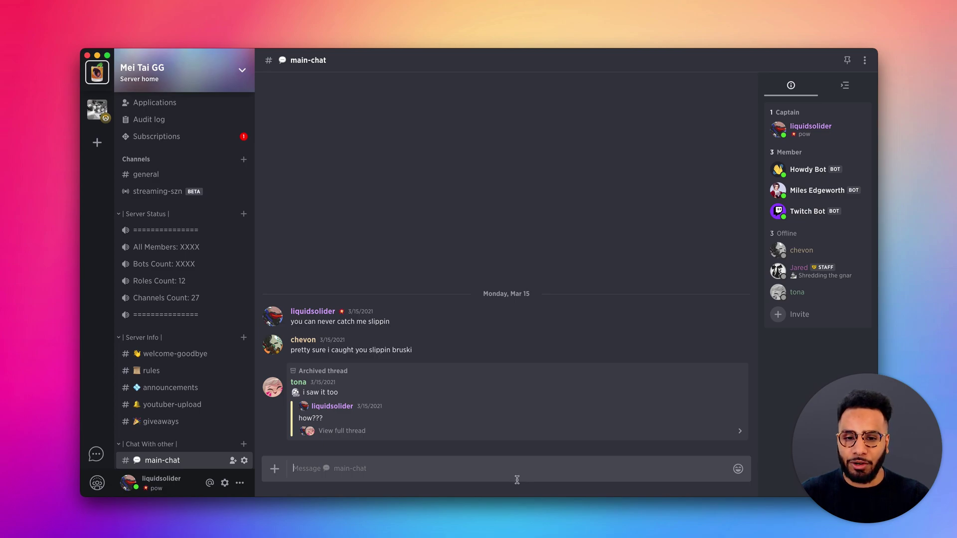
# Start two-factor authentication setup from the Security section of user settings.
pyautogui.click(225, 484)
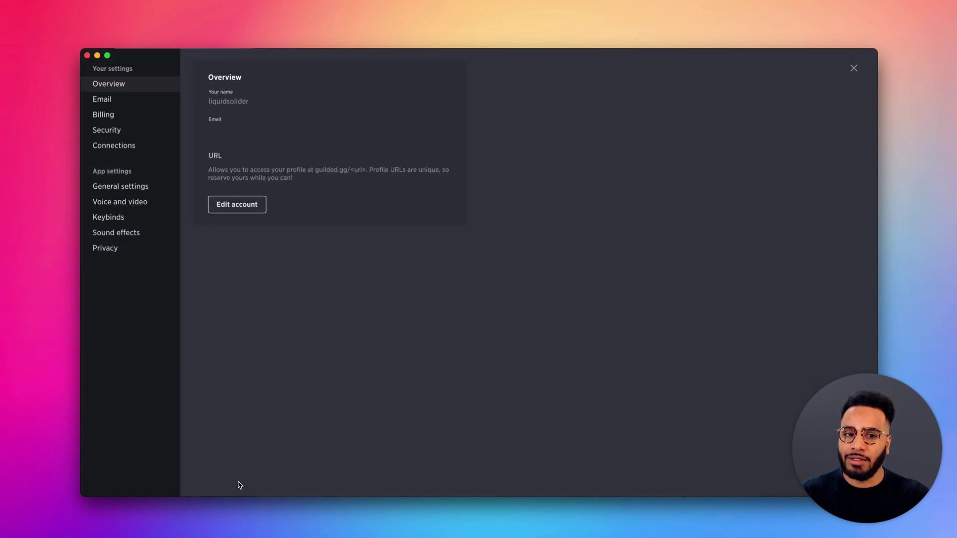
pyautogui.click(107, 129)
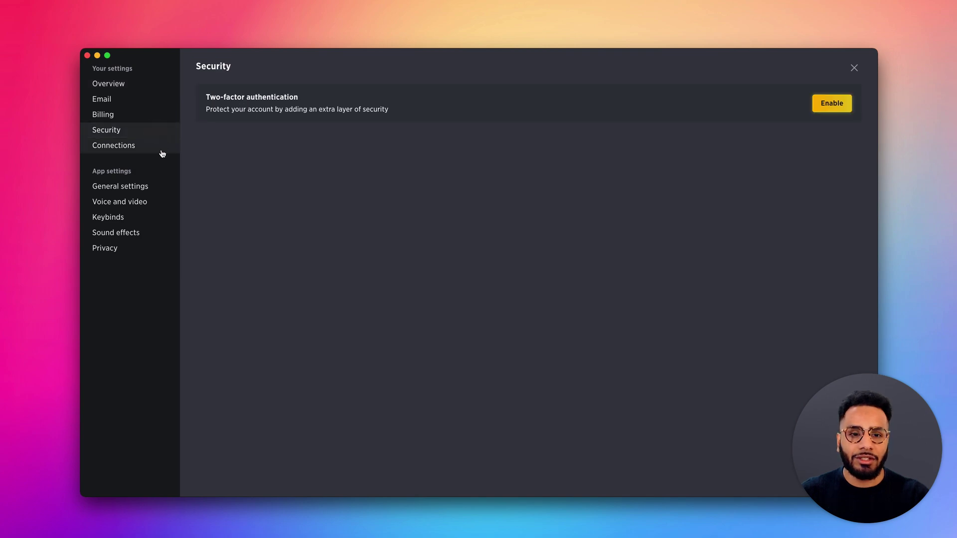
pyautogui.click(829, 106)
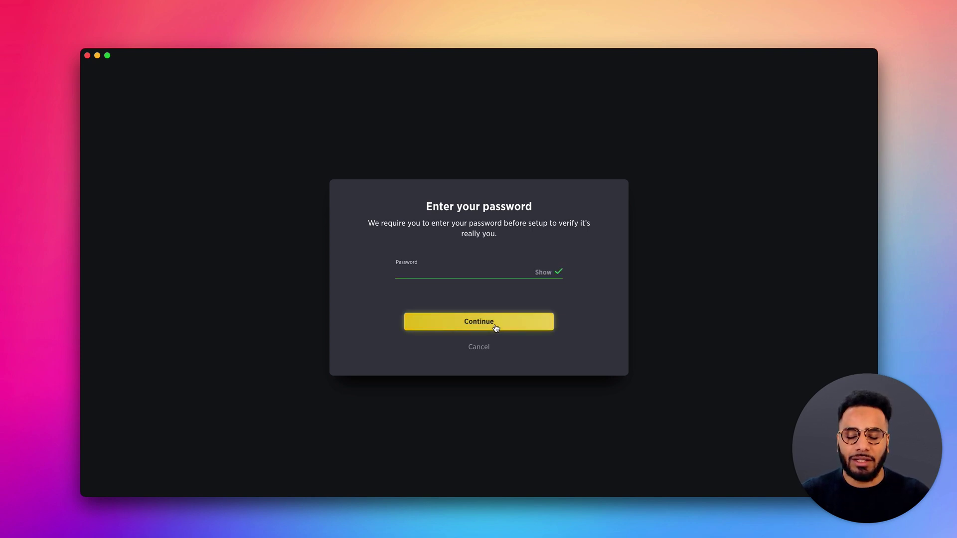
# Submit the entered password to reach the authenticator app download step.
pyautogui.click(495, 322)
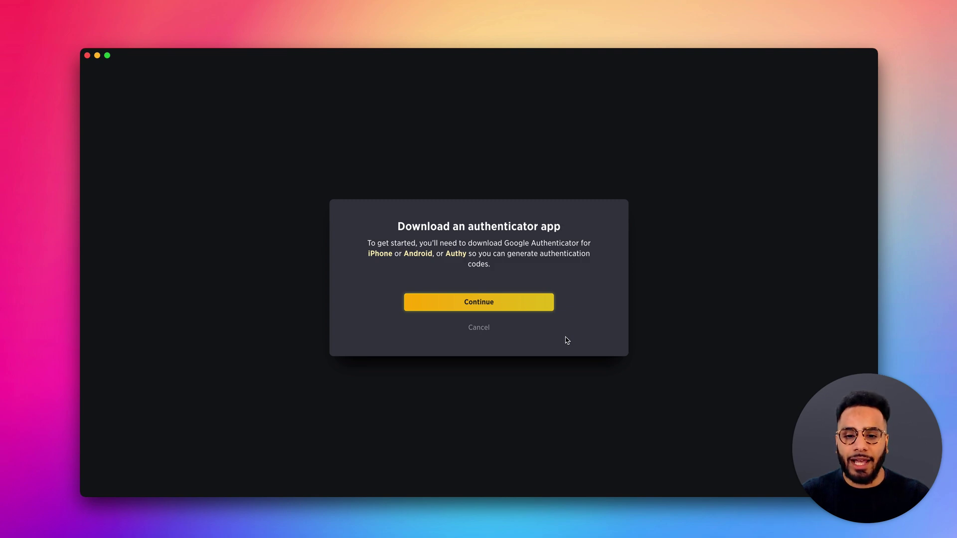
pyautogui.click(533, 308)
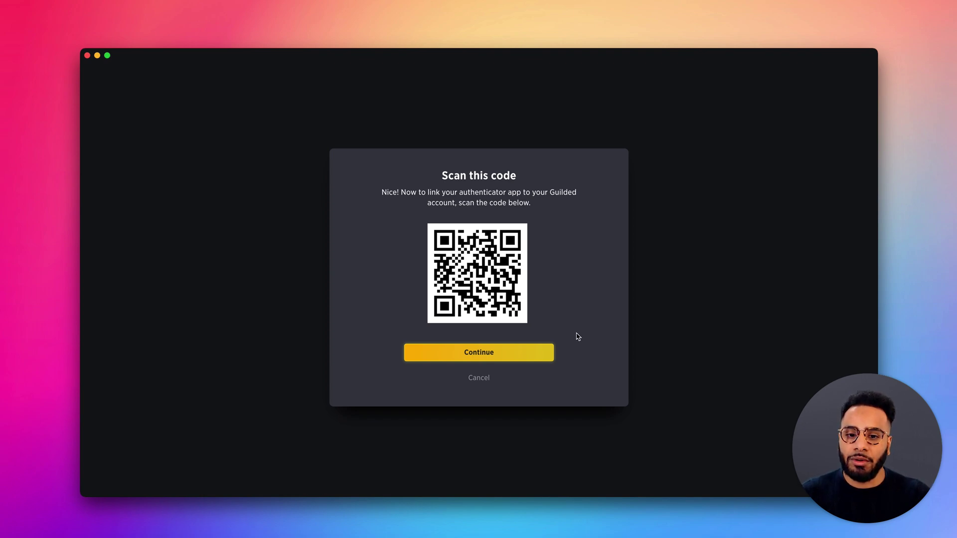
# Continue past the scanned QR code to the verification code step.
pyautogui.click(527, 351)
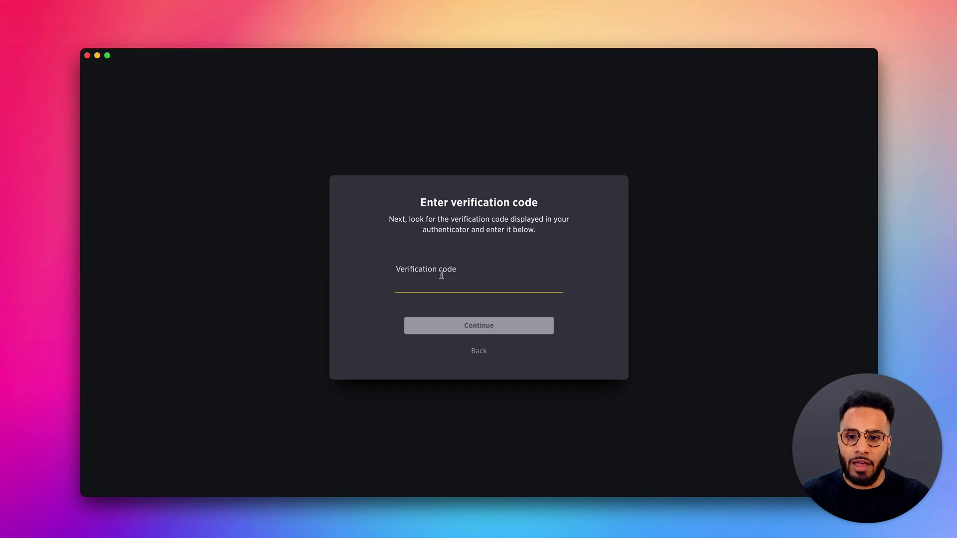
# Paste the authenticator code into Verification code and submit it.
pyautogui.press('super+v')
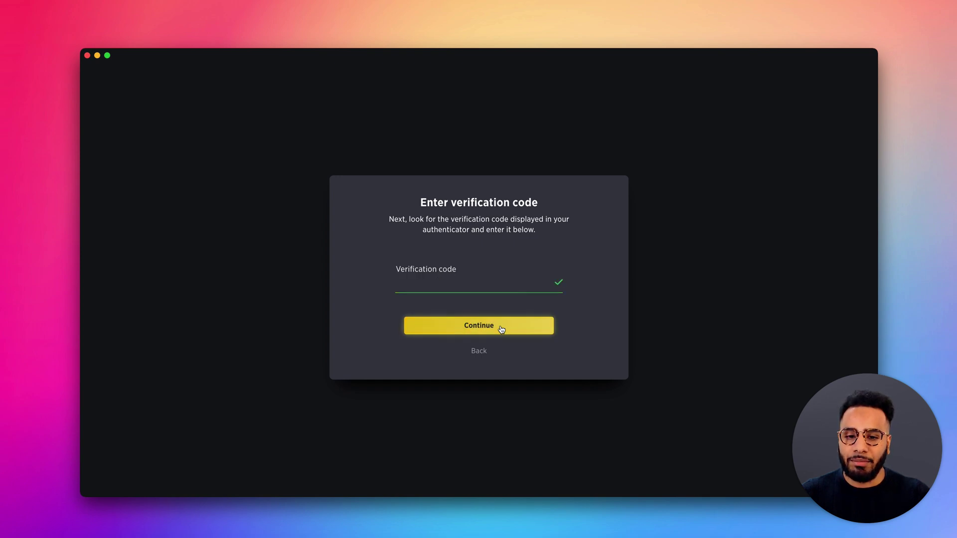
pyautogui.click(501, 328)
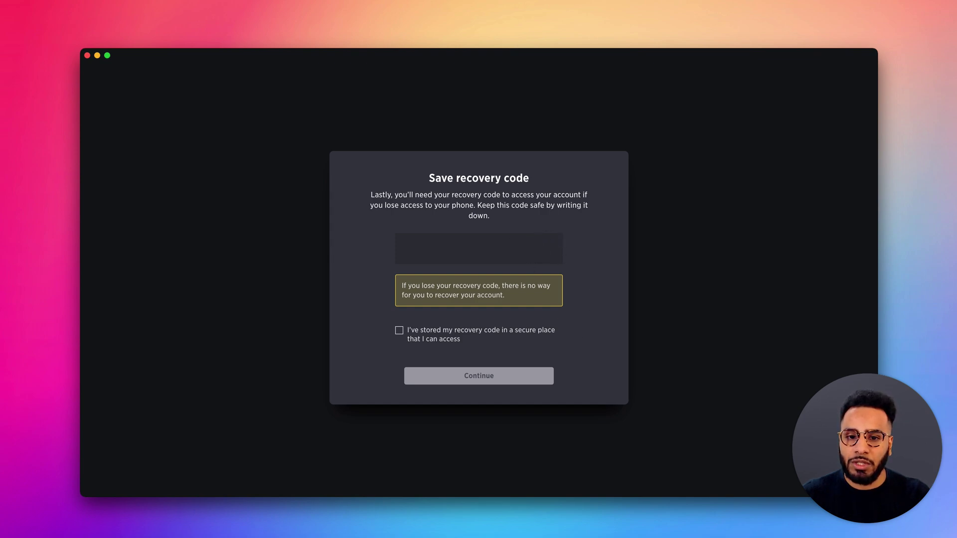
# Tick 'I've stored my recovery code' and continue to the All done message.
pyautogui.click(399, 330)
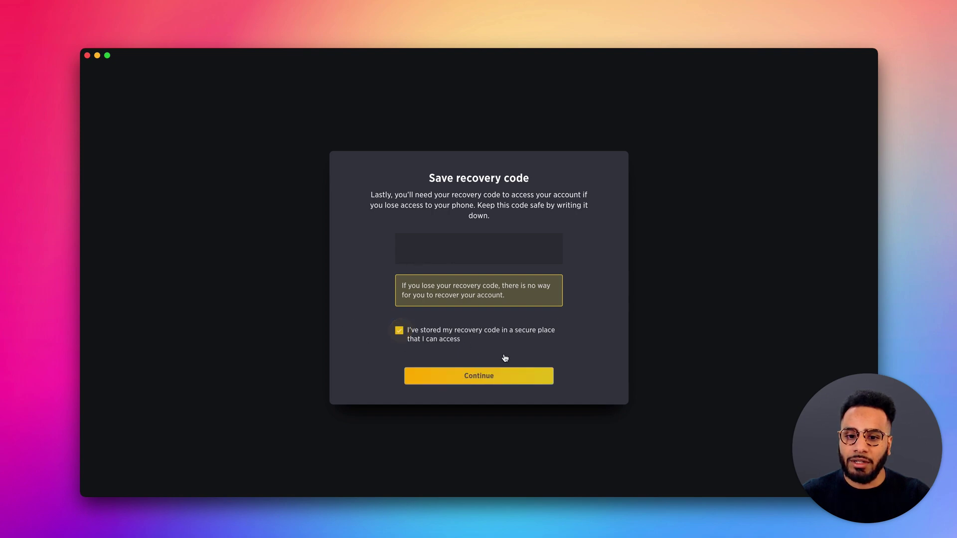
pyautogui.click(478, 375)
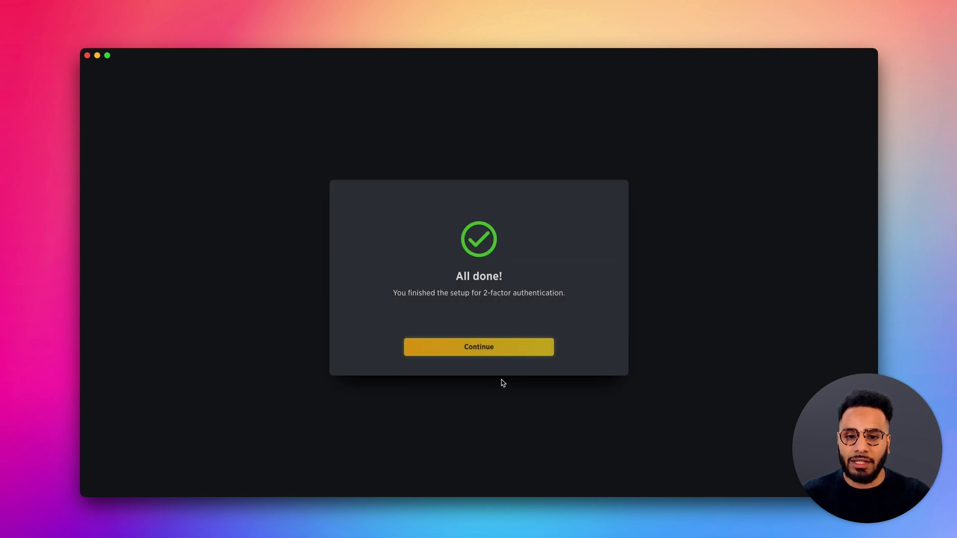
# Dismiss the All done dialog to return to Security settings.
pyautogui.click(502, 351)
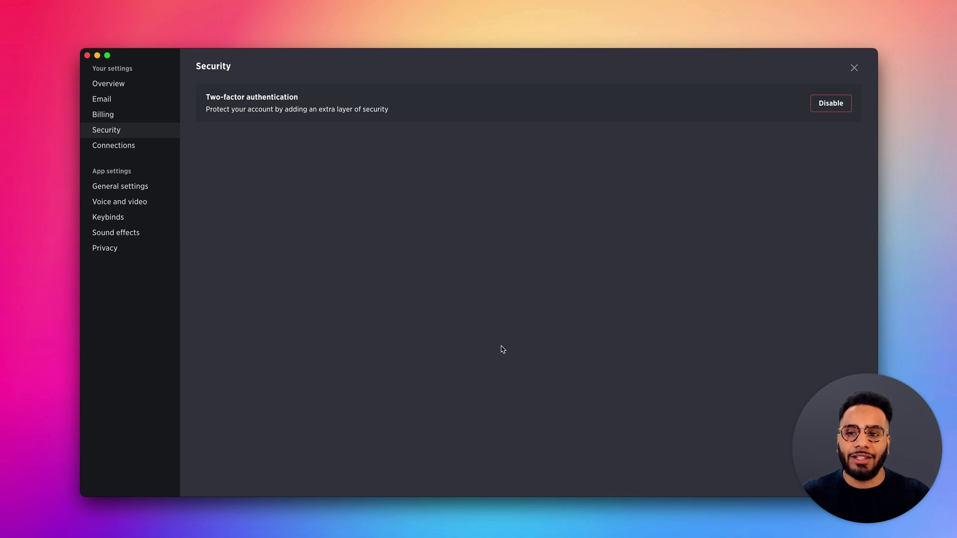